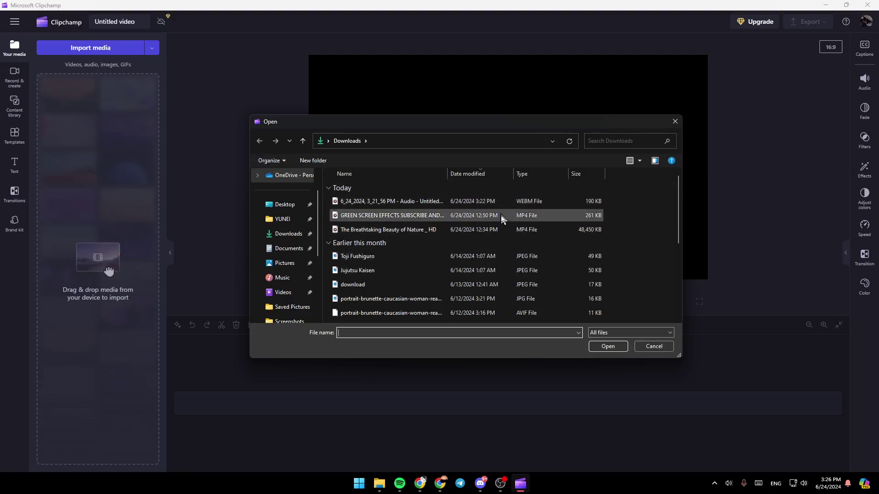
Import the nature video, place it on the timeline, and set the playhead near 22 seconds
{"action": "double_click", "coordinate": [412, 229]}
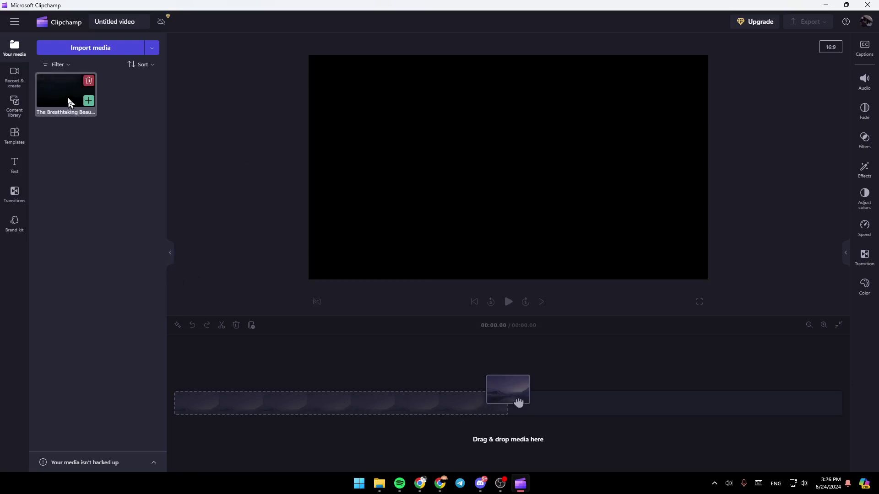
{"action": "mouse_move", "coordinate": [66, 94]}
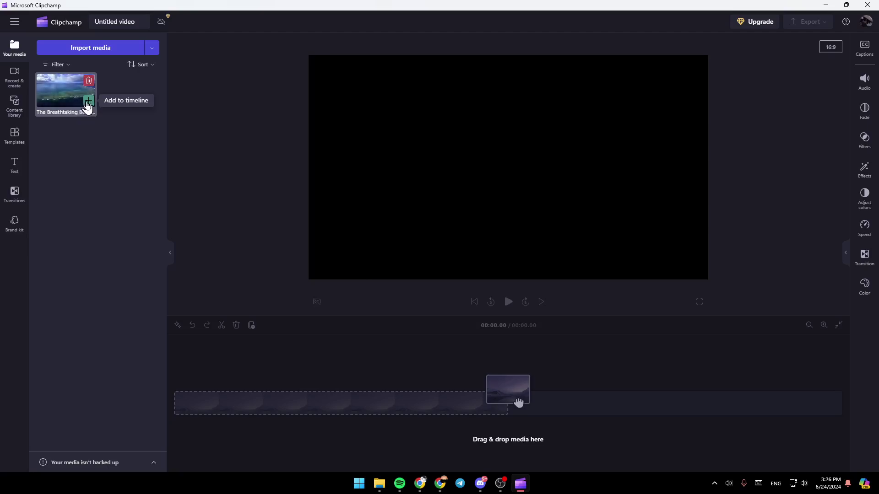
{"action": "left_click_drag", "start_coordinate": [49, 95], "coordinate": [339, 407]}
{"action": "left_click", "coordinate": [188, 339]}
{"action": "left_click", "coordinate": [229, 340]}
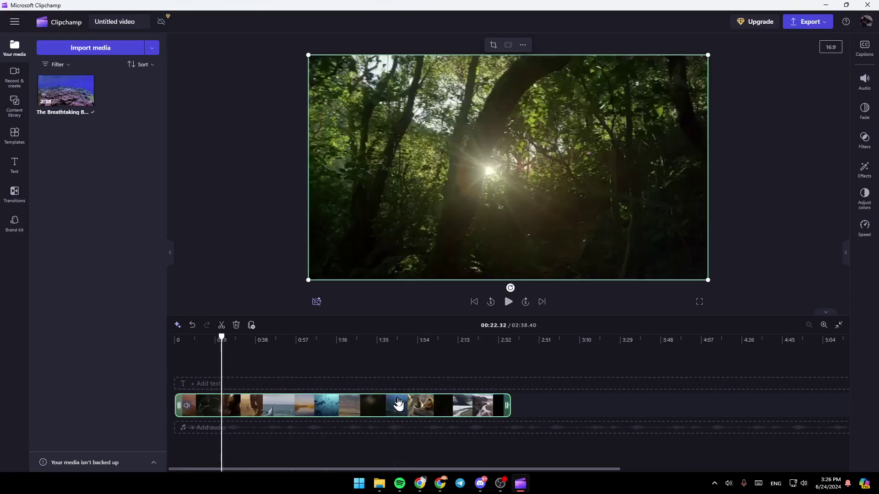
{"action": "left_click_drag", "start_coordinate": [393, 406], "coordinate": [402, 406]}
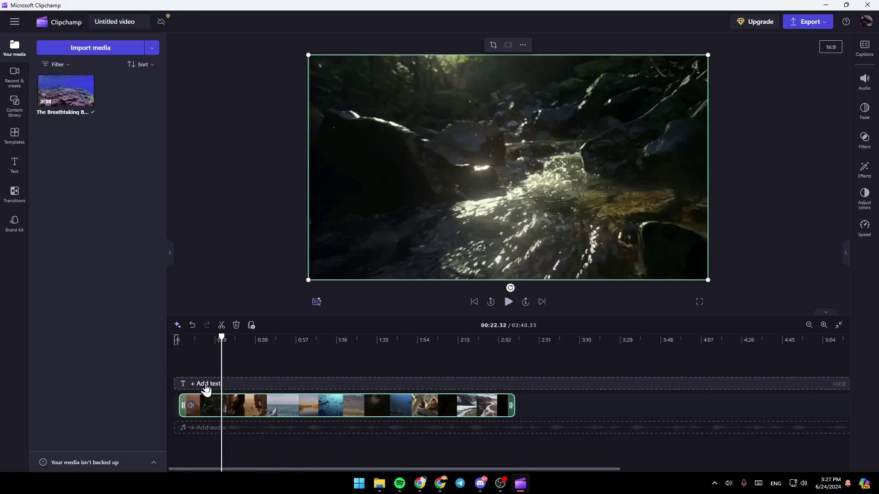
Add a Plain text title above the video near 22 seconds and make it read 'tutorial'
{"action": "left_click", "coordinate": [15, 165]}
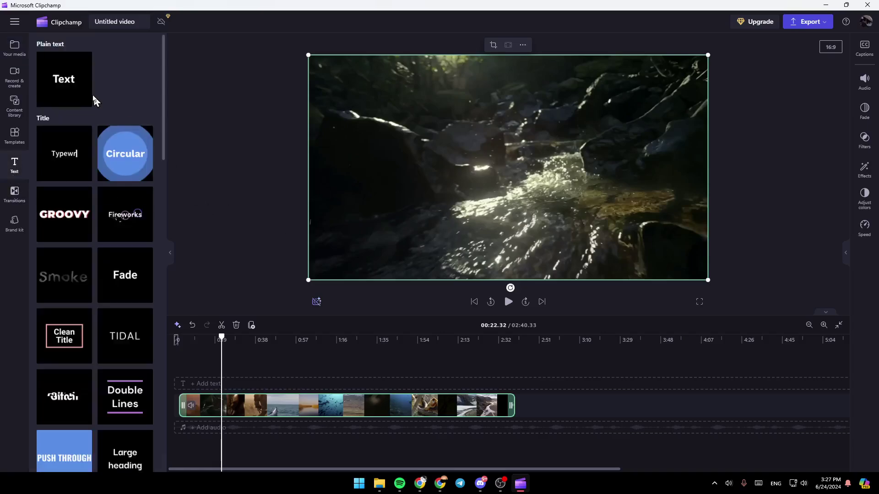
{"action": "mouse_move", "coordinate": [53, 59]}
{"action": "left_mouse_down"}
{"action": "mouse_move", "coordinate": [203, 376]}
{"action": "mouse_move", "coordinate": [222, 393]}
{"action": "left_mouse_up"}
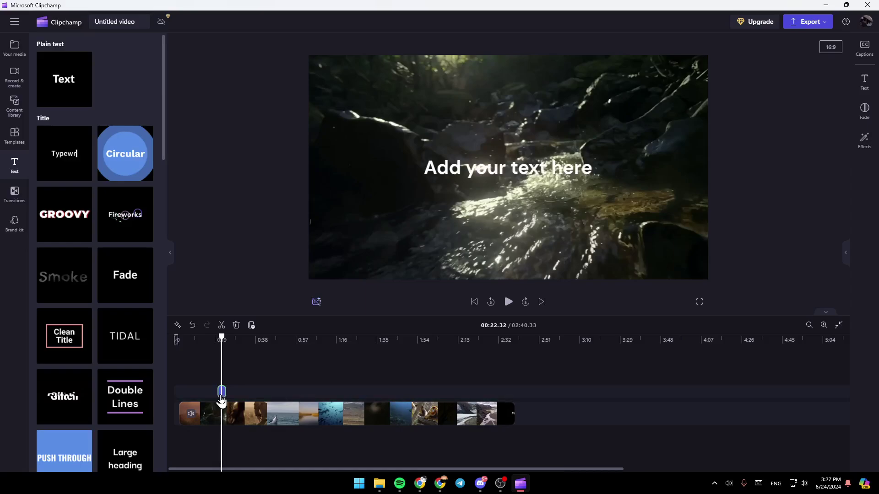
{"action": "left_click", "coordinate": [534, 213]}
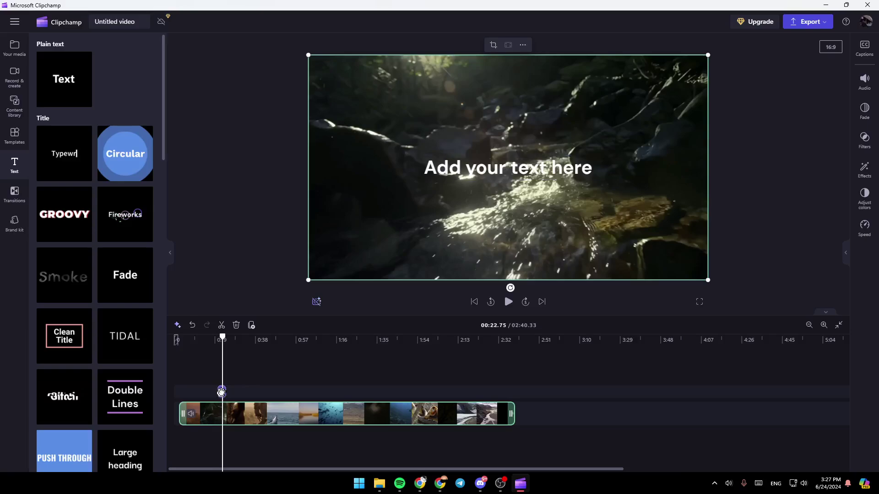
{"action": "left_click", "coordinate": [221, 393]}
{"action": "double_click", "coordinate": [525, 167]}
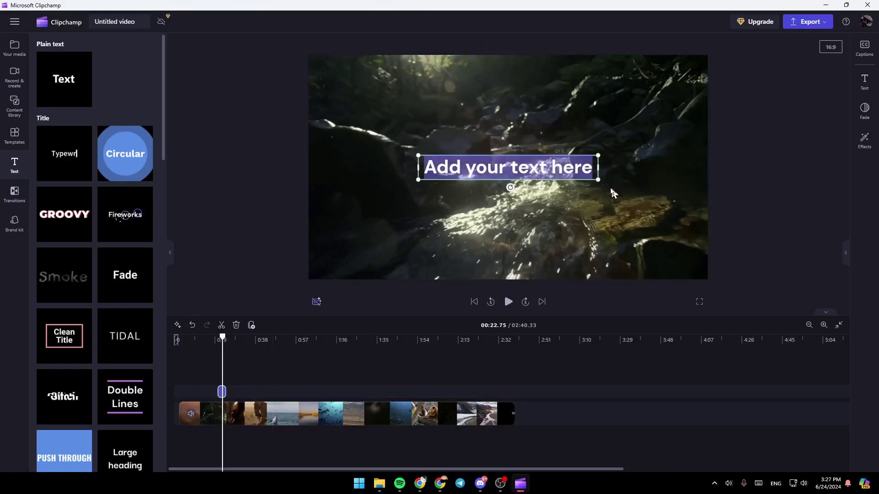
{"action": "type", "text": "tu"}
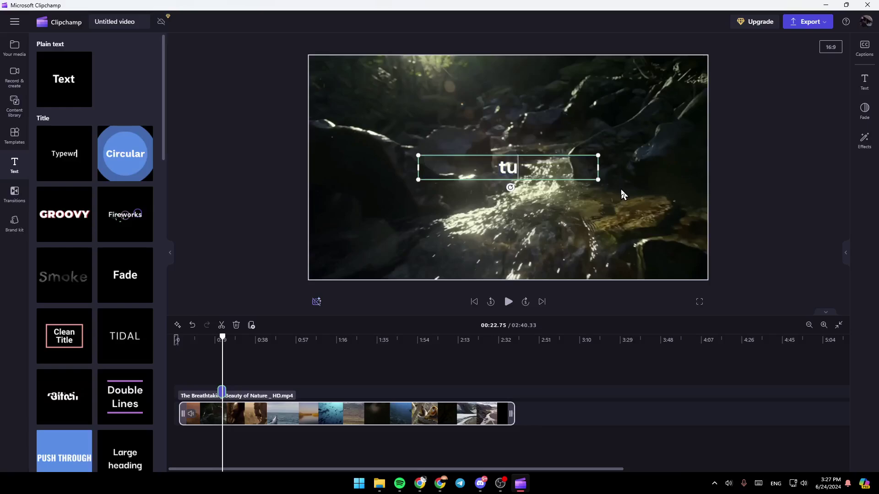
{"action": "type", "text": "tori"}
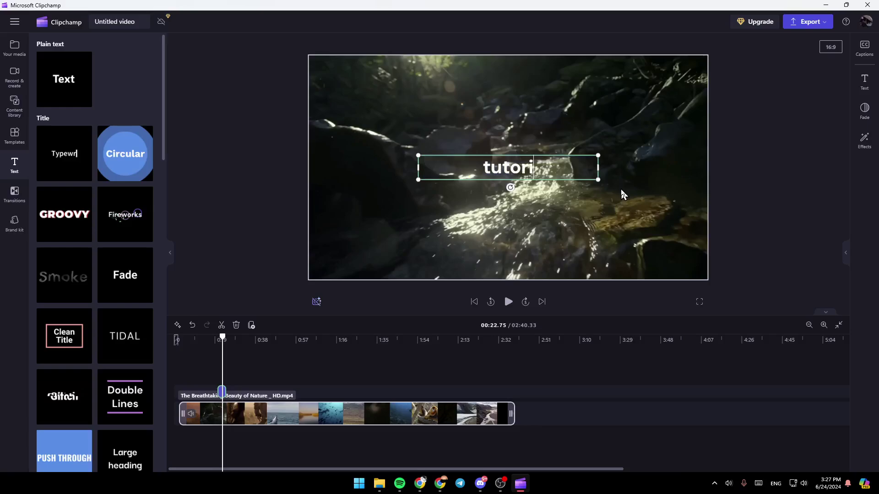
{"action": "type", "text": "al"}
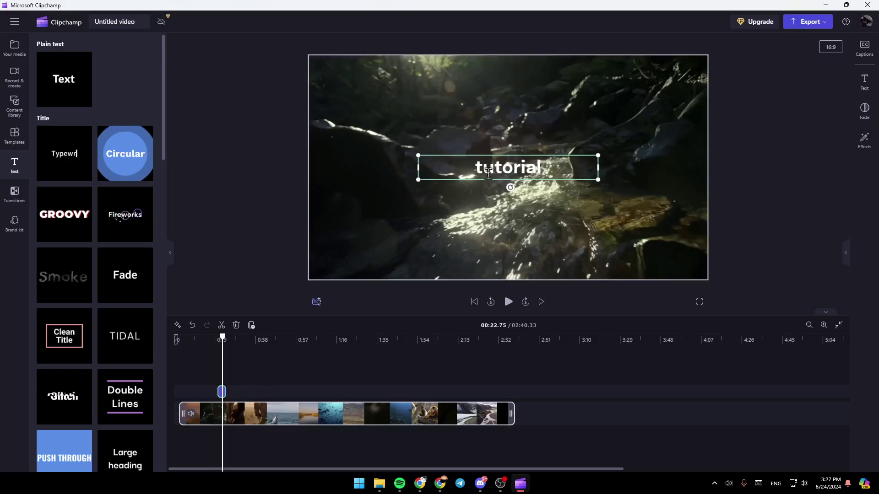
{"action": "double_click", "coordinate": [512, 170]}
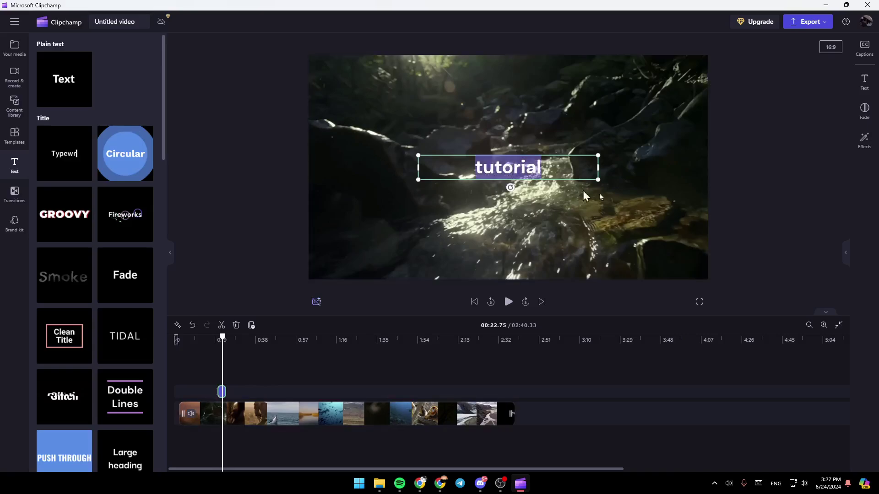
Change the title font to Sue Ellen Francisco
{"action": "left_click", "coordinate": [864, 83]}
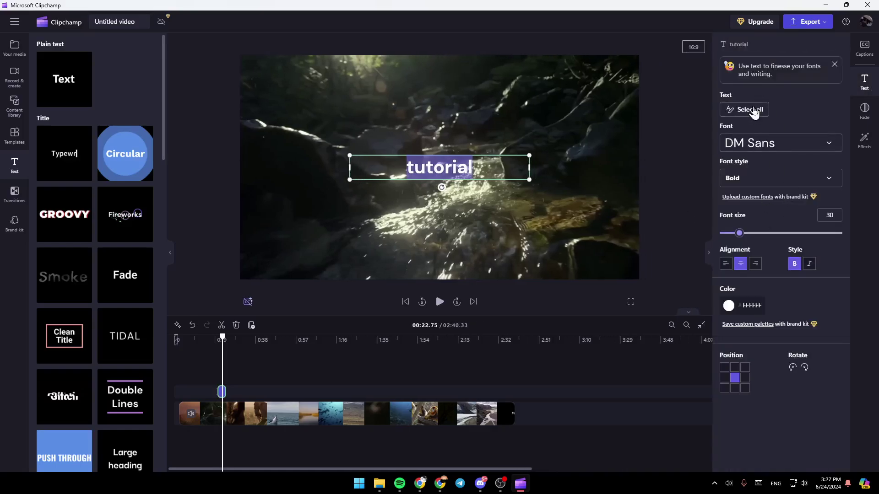
{"action": "left_click", "coordinate": [780, 145]}
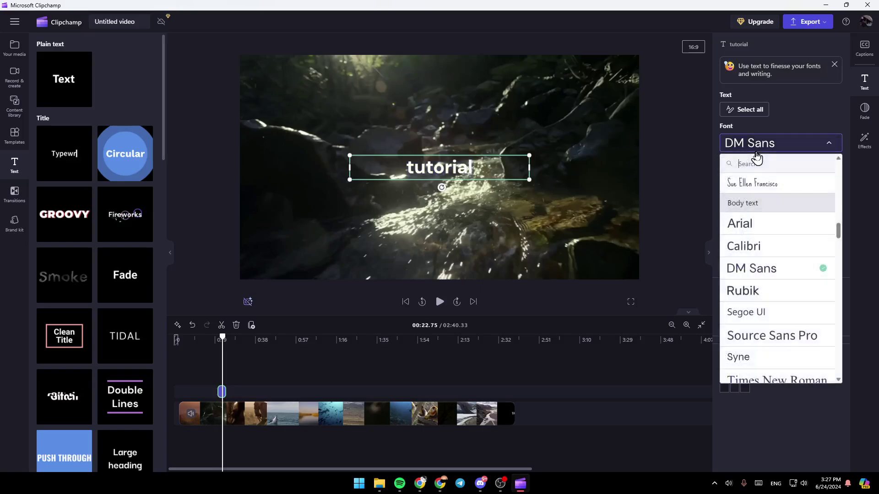
{"action": "left_click", "coordinate": [764, 186]}
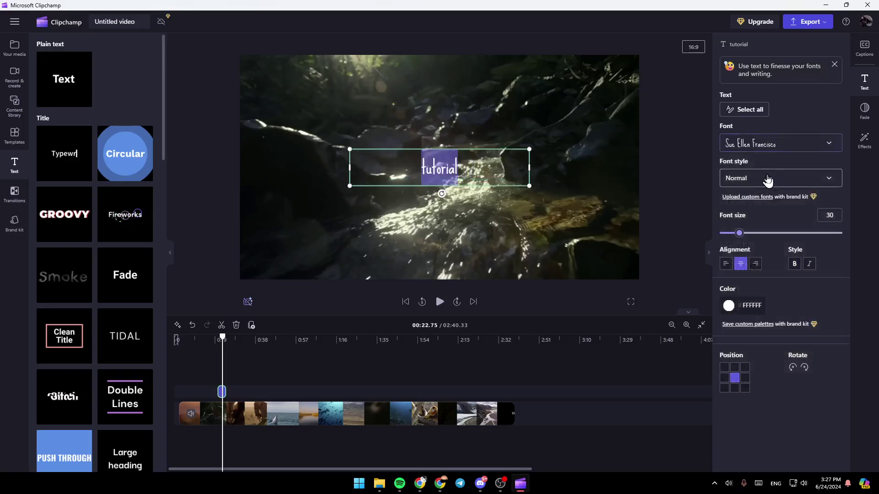
{"action": "left_click", "coordinate": [767, 180]}
{"action": "left_click", "coordinate": [768, 196]}
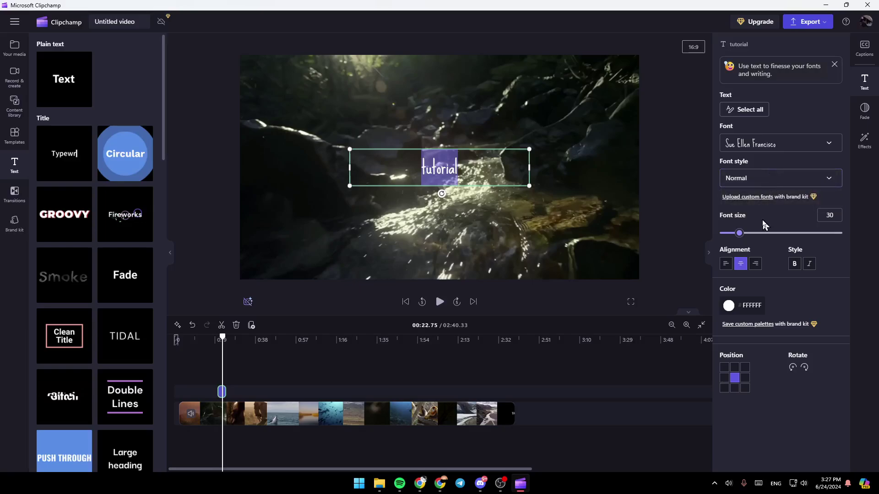
Make the title size 81, centre-aligned, bold and italic
{"action": "left_click_drag", "start_coordinate": [739, 234], "coordinate": [787, 235]}
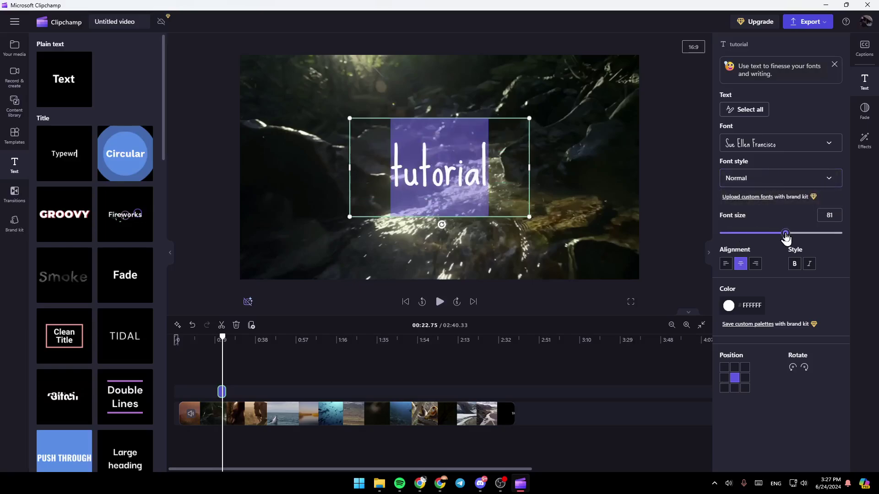
{"action": "left_click", "coordinate": [726, 264]}
{"action": "left_click", "coordinate": [755, 264]}
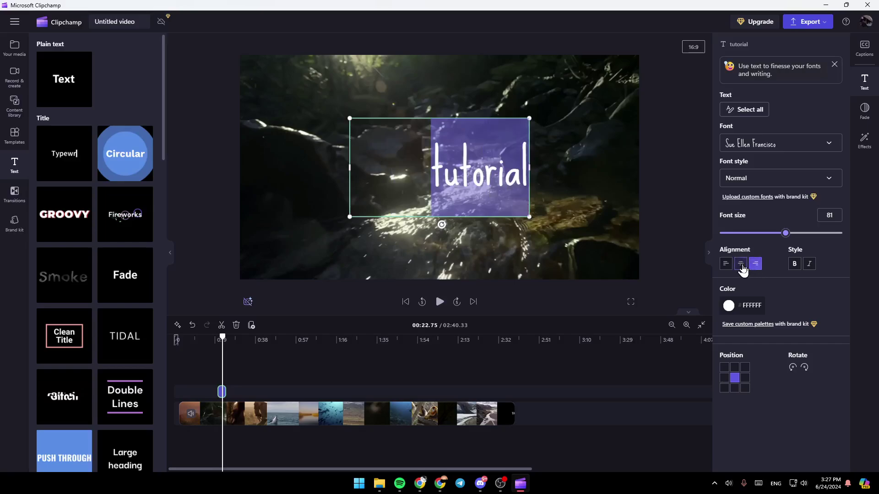
{"action": "left_click", "coordinate": [794, 264]}
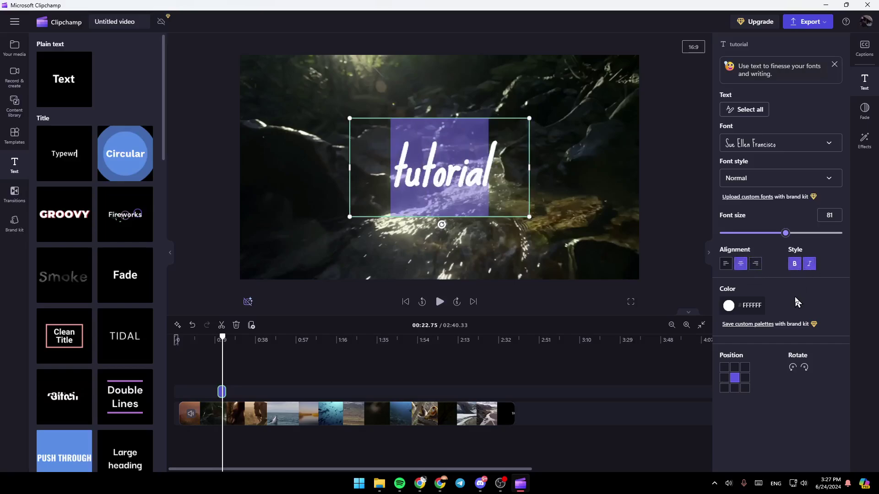
Colour the title light cyan (#55EBFF)
{"action": "left_click", "coordinate": [738, 307]}
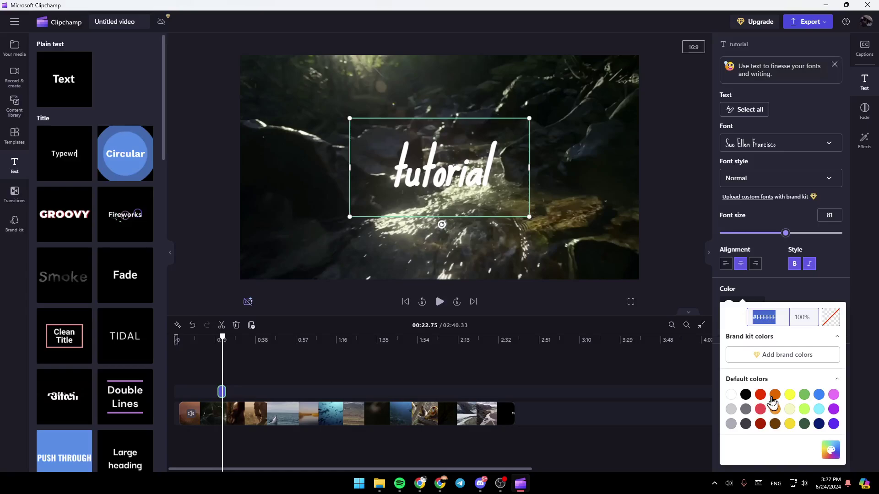
{"action": "left_click", "coordinate": [819, 410]}
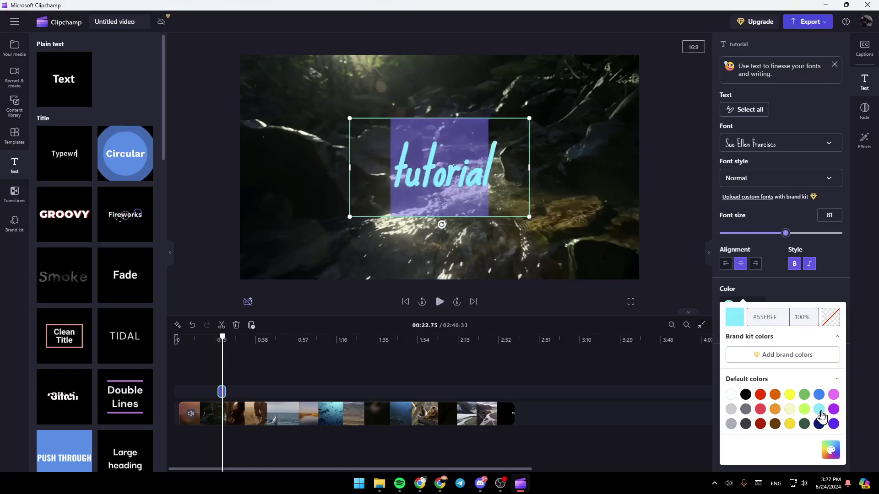
{"action": "left_click", "coordinate": [777, 284]}
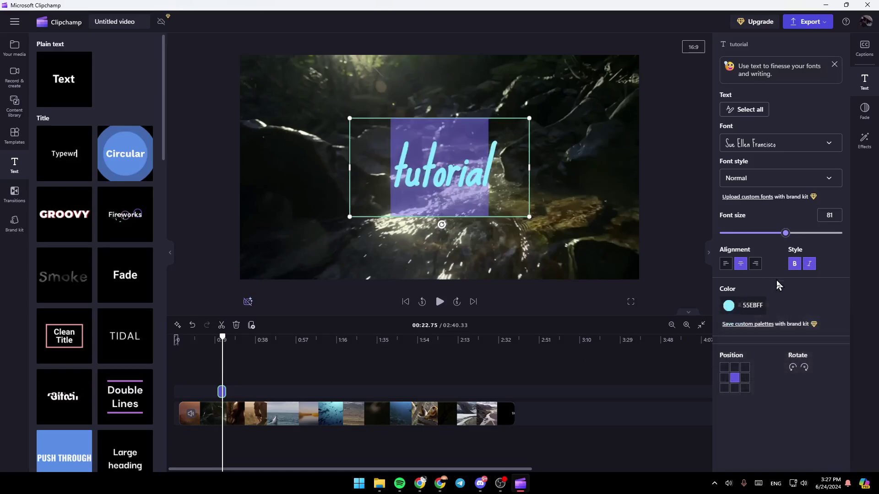
Keep the title in the centre position of the video frame
{"action": "left_click", "coordinate": [745, 388]}
{"action": "left_click", "coordinate": [735, 378]}
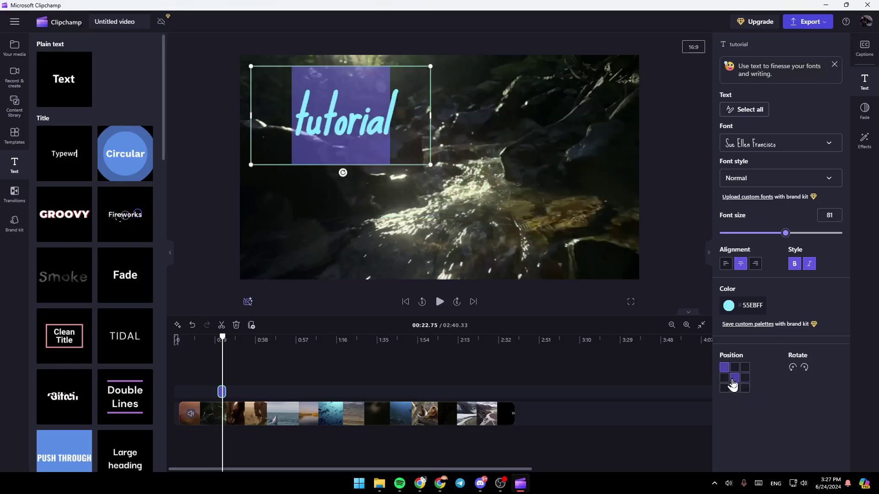
{"action": "left_click", "coordinate": [735, 377]}
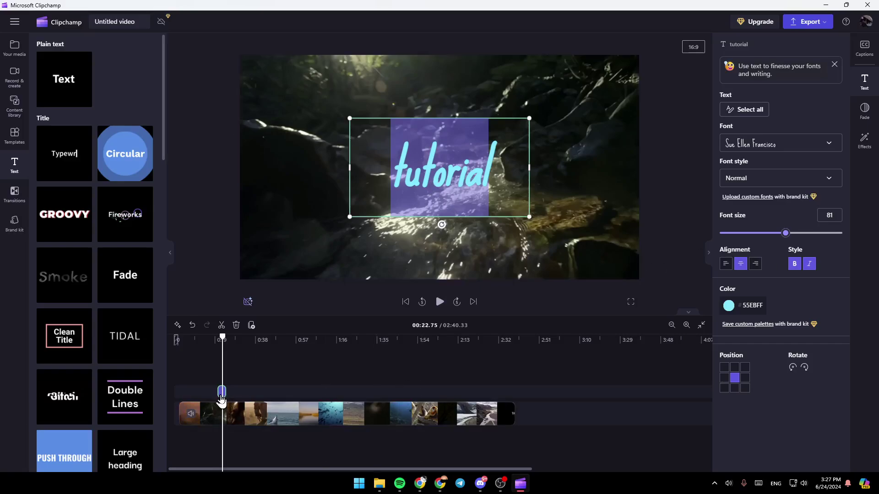
Remove the selected light cyan 'tutorial' text clip with Delete
{"action": "key", "text": "Delete"}
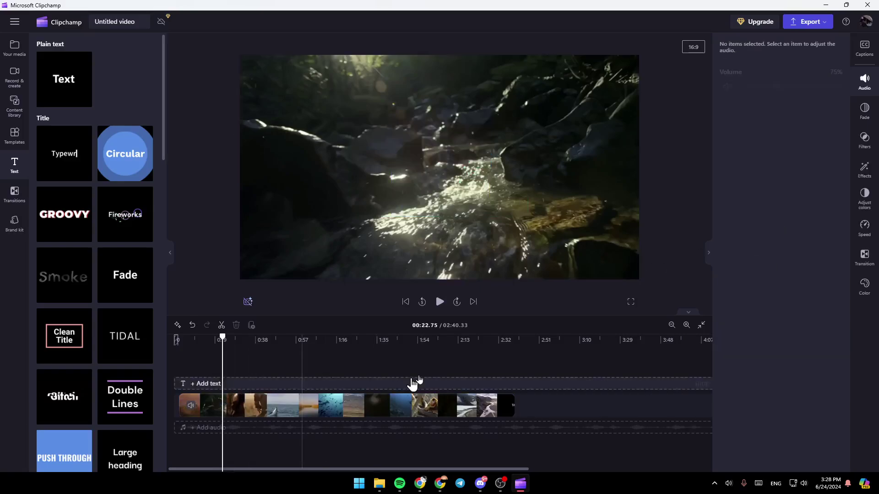